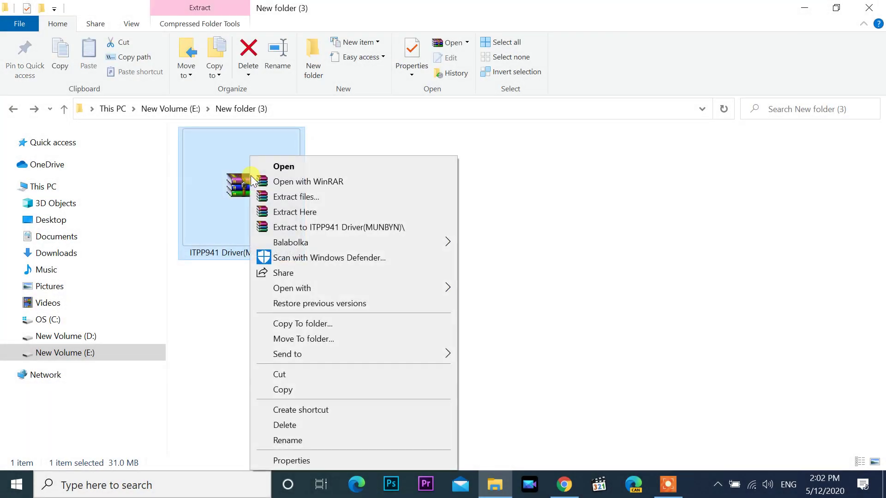
Extract the ITPP941 Driver(MUNBYN) archive and run Munbyn ITPP941 windows driver v2.4.2.exe from its folders
{"action": "left_click", "coordinate": [329, 227]}
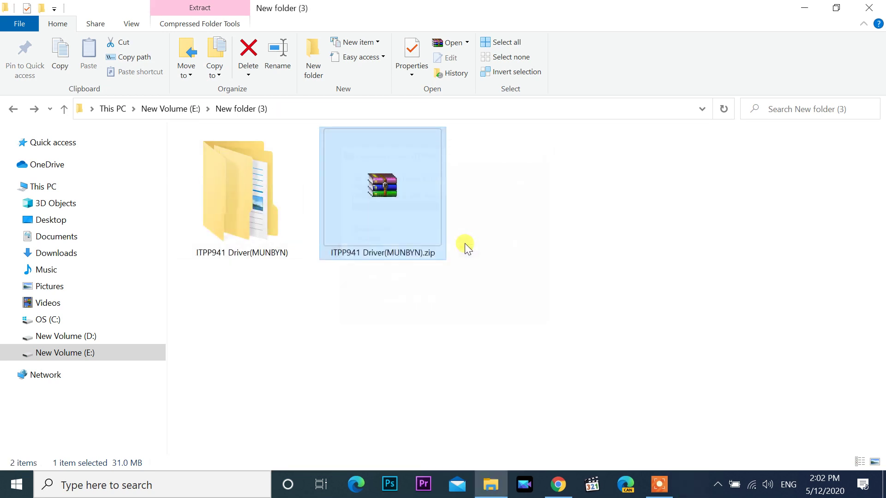
{"action": "double_click", "coordinate": [243, 201]}
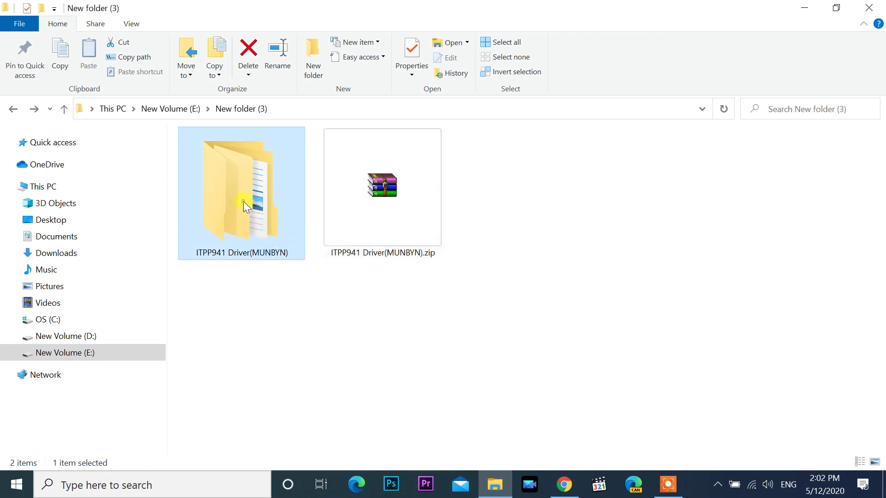
{"action": "double_click", "coordinate": [222, 156]}
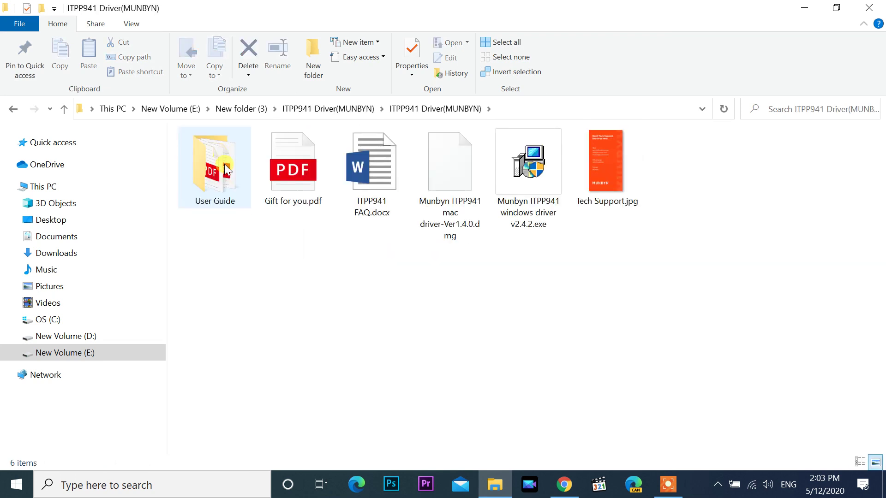
{"action": "double_click", "coordinate": [528, 178]}
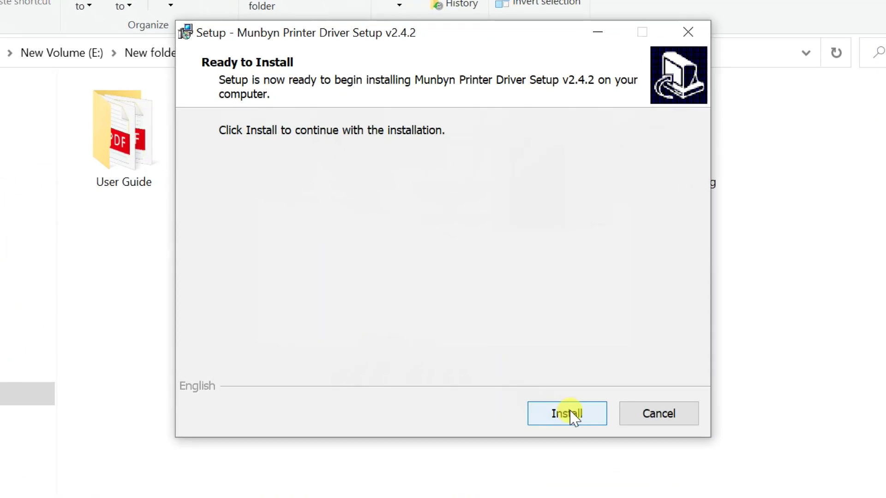
Install Munbyn Printer Driver Setup v2.4.2 from the Ready to Install page
{"action": "left_click", "coordinate": [546, 382]}
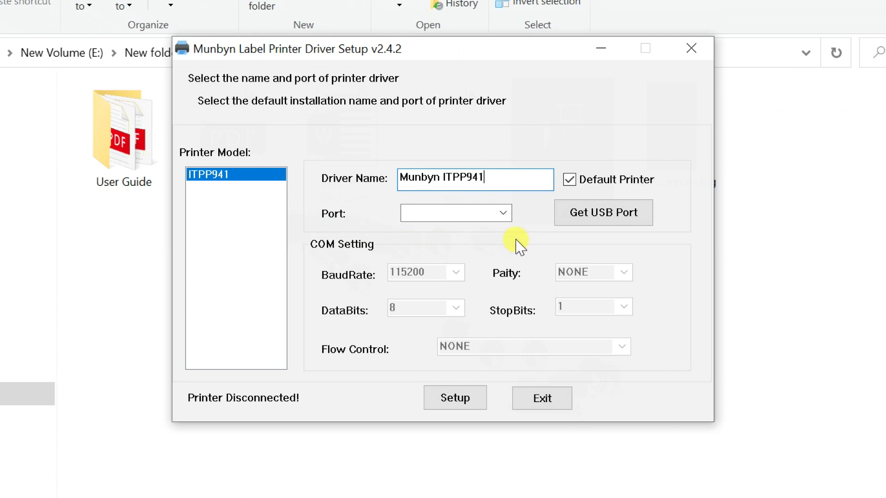
Detect port USB001, install the ITPP941 printer, confirm the success message and exit setup
{"action": "left_click", "coordinate": [616, 218]}
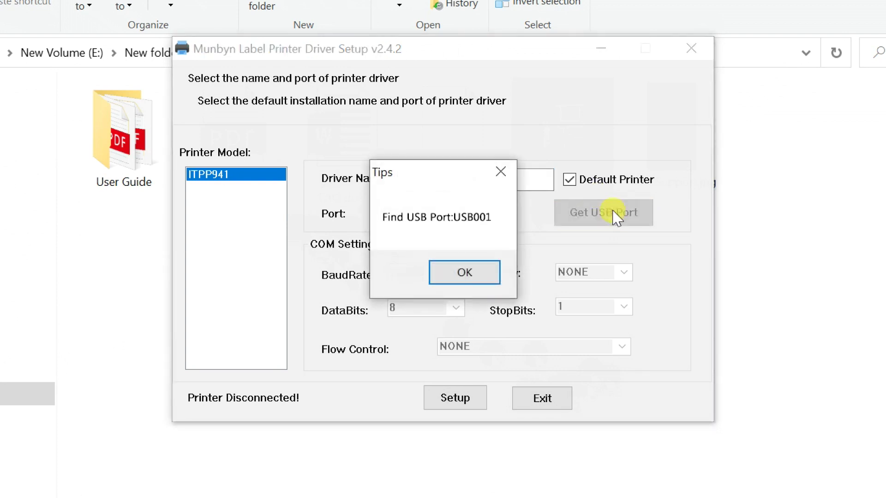
{"action": "left_click", "coordinate": [464, 276]}
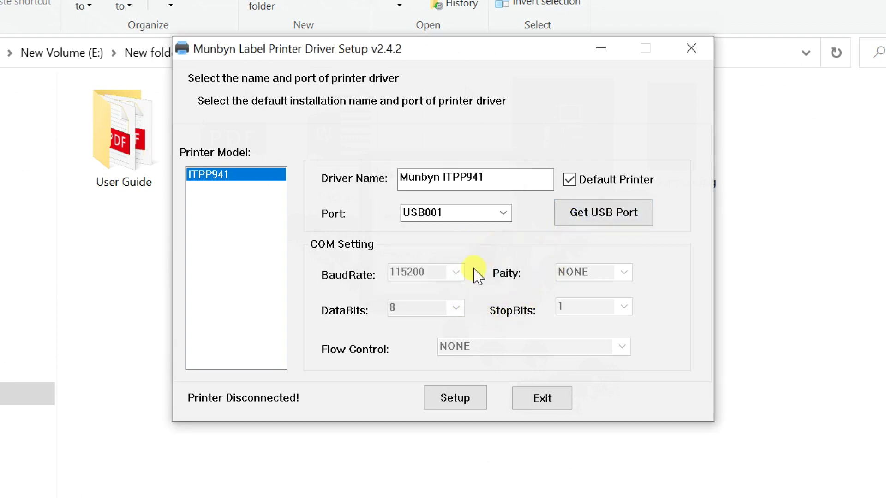
{"action": "left_click", "coordinate": [452, 404]}
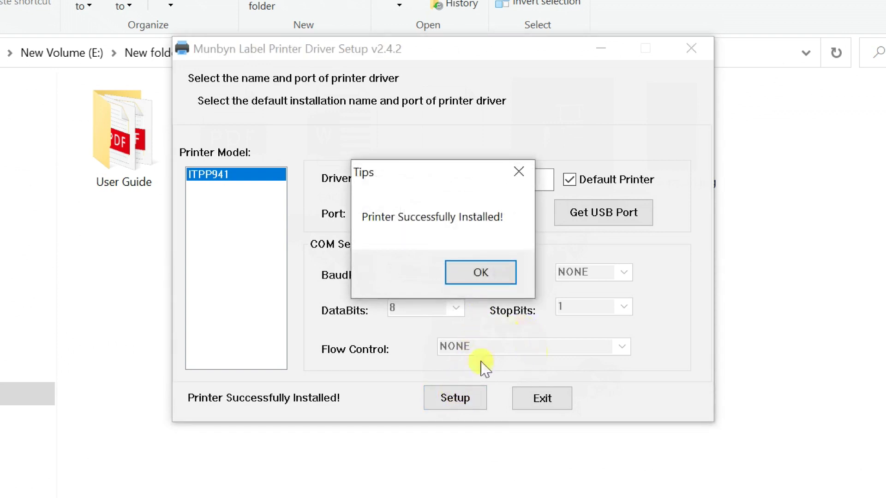
{"action": "left_click", "coordinate": [478, 278]}
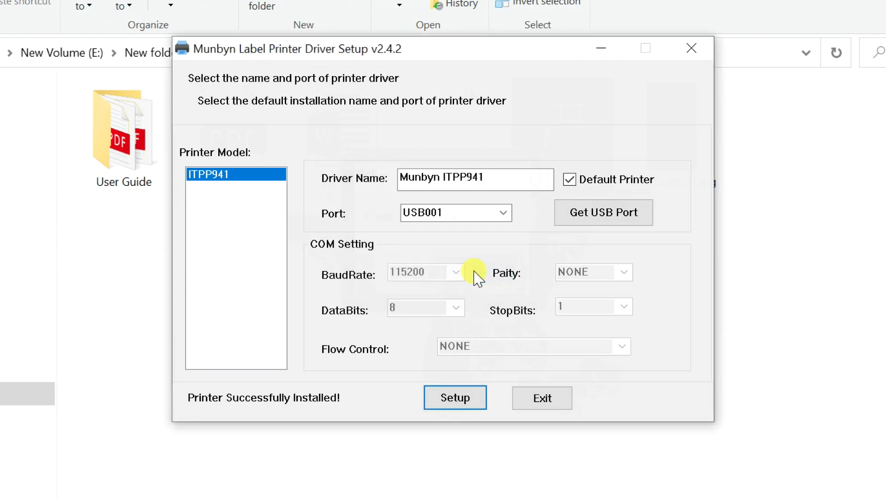
{"action": "left_click", "coordinate": [544, 400]}
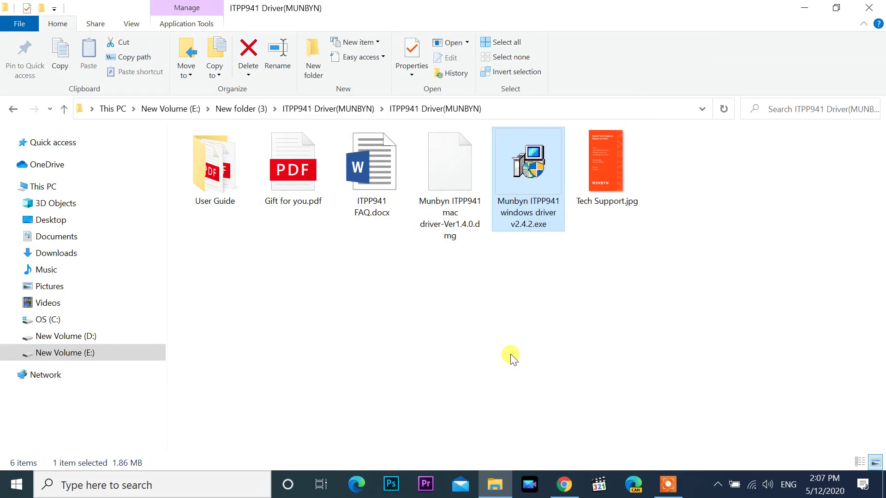
Close the driver folder window and launch Settings through a 'settings' Windows search
{"action": "left_click", "coordinate": [511, 354]}
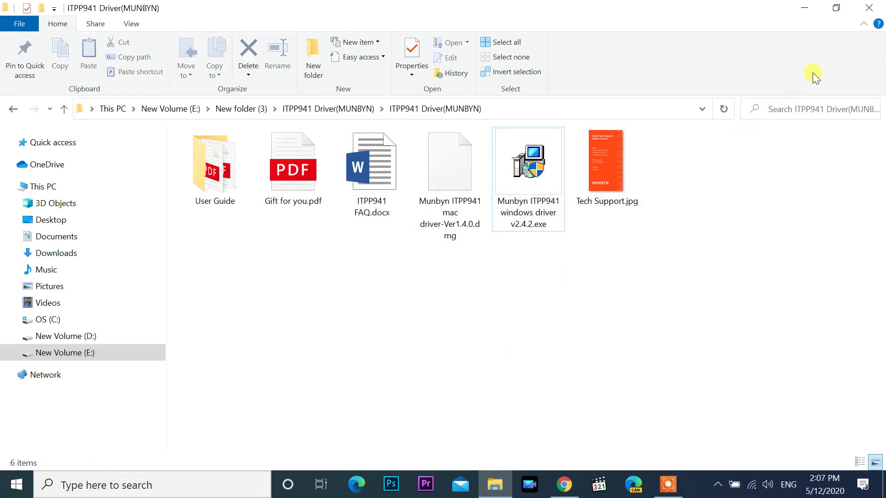
{"action": "left_click", "coordinate": [871, 8]}
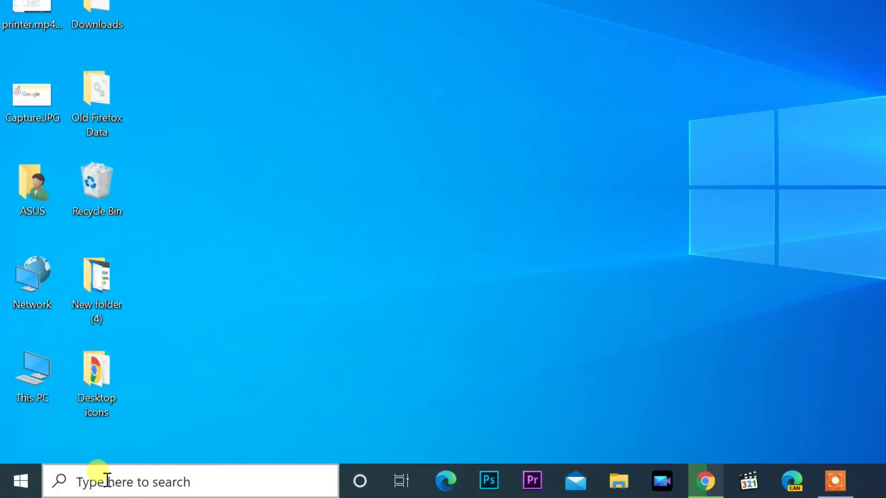
{"action": "left_click", "coordinate": [98, 483]}
{"action": "type", "text": "se"}
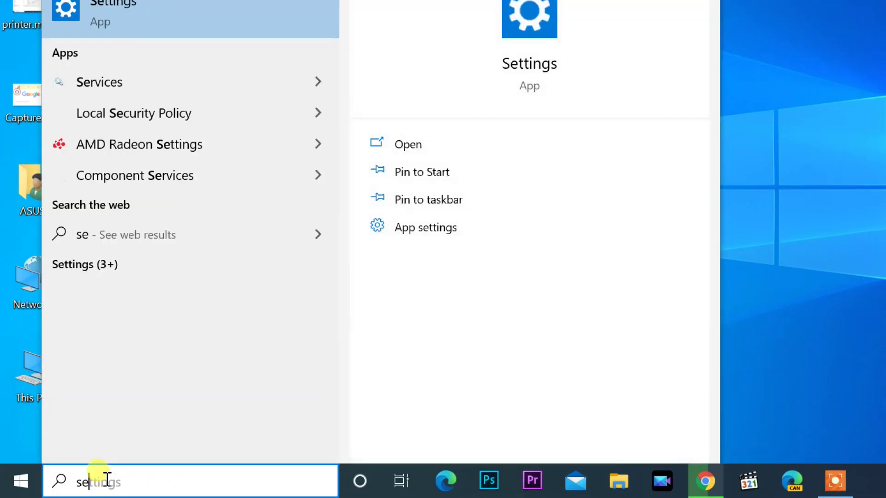
{"action": "type", "text": "ttings"}
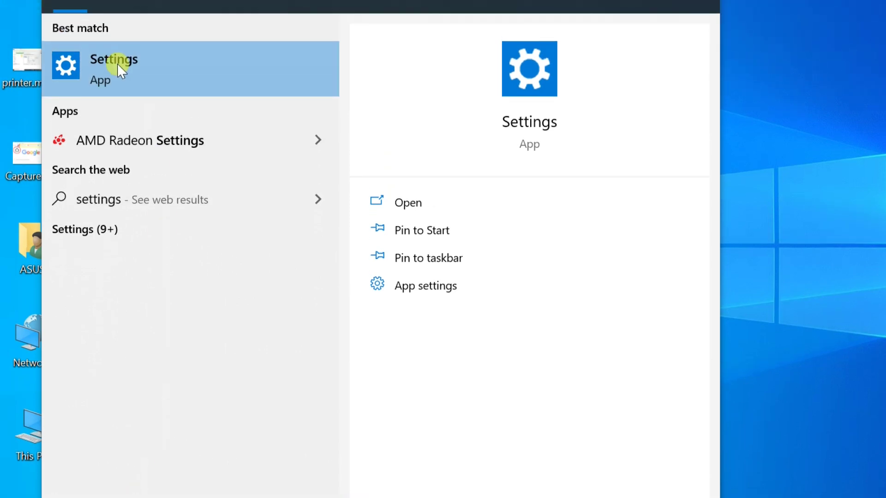
{"action": "left_click", "coordinate": [117, 64]}
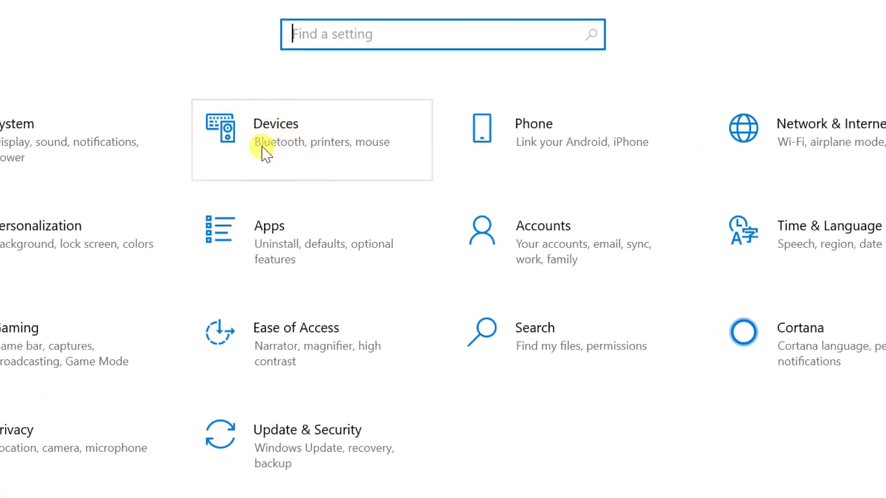
Go to Devices > Printers & scanners > Munbyn ITPP941 > Manage > Printing preferences
{"action": "left_click", "coordinate": [300, 142]}
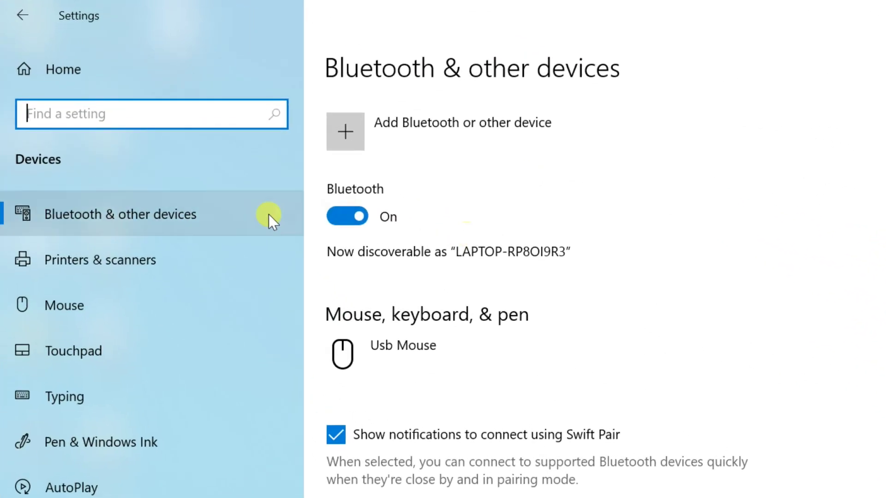
{"action": "left_click", "coordinate": [89, 270]}
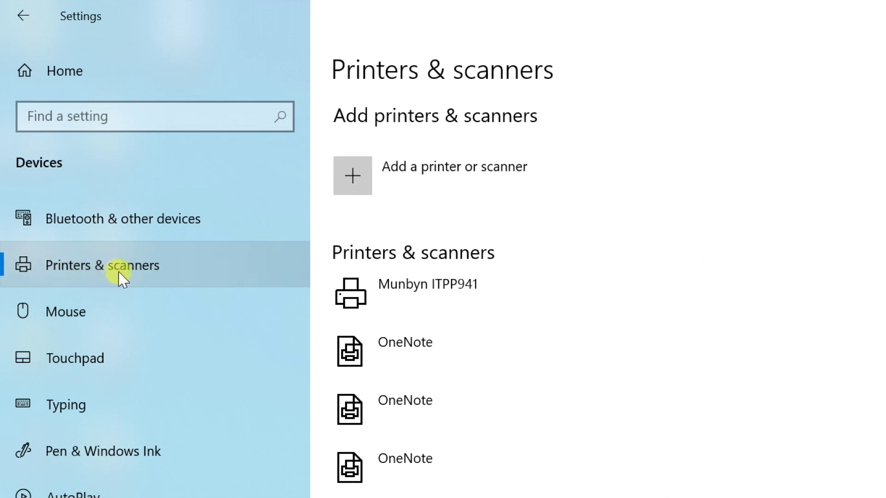
{"action": "left_click", "coordinate": [388, 298]}
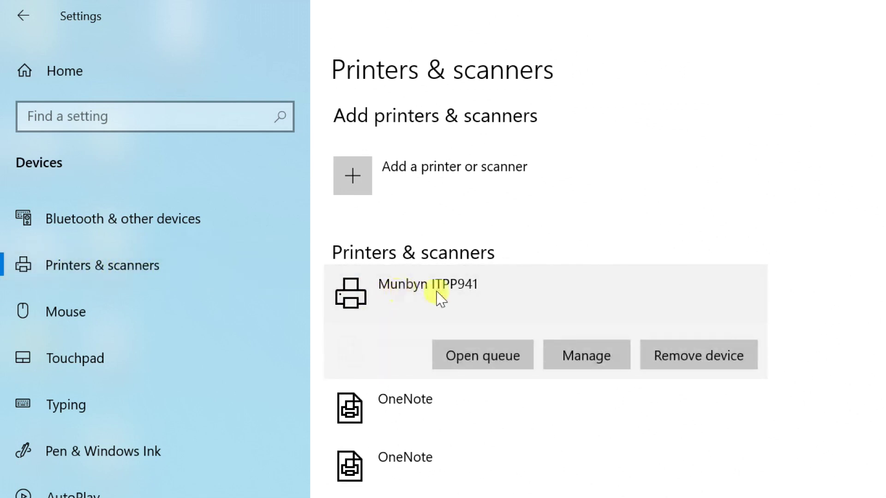
{"action": "left_click", "coordinate": [585, 355]}
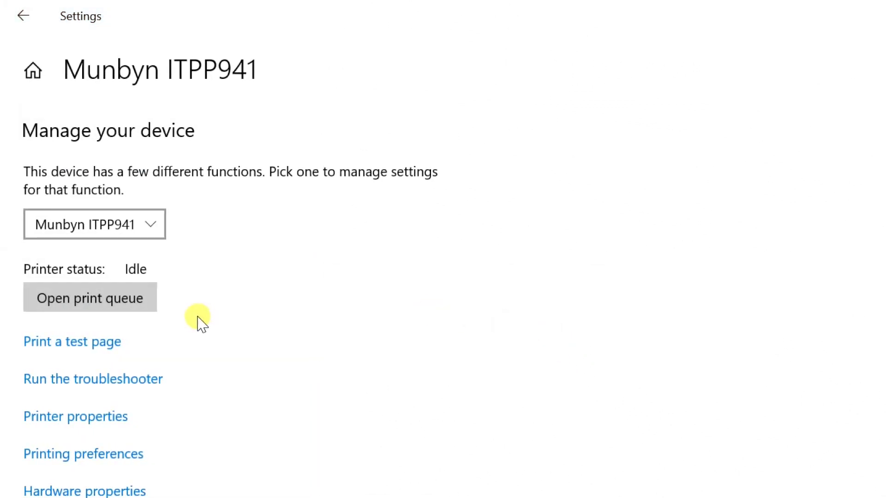
{"action": "left_click", "coordinate": [46, 459]}
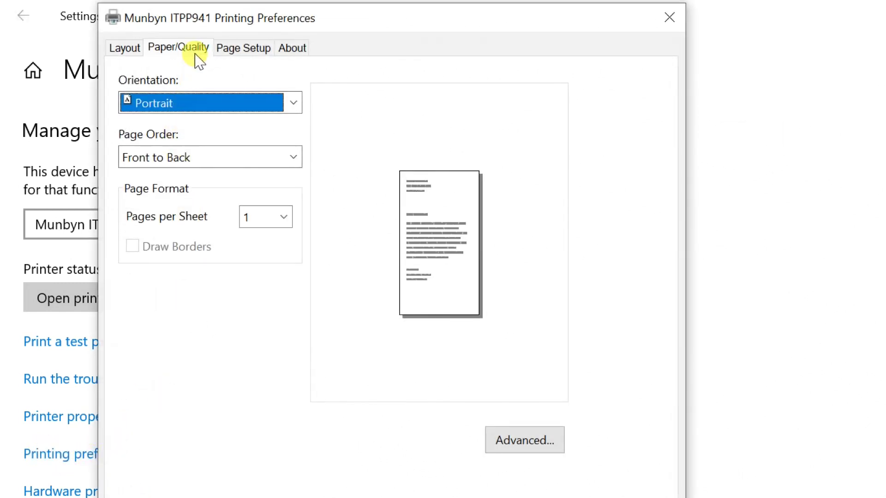
On Page Setup, keep stock at 100mm x 150mm, speed 8 and density 8
{"action": "left_click", "coordinate": [198, 59]}
{"action": "left_click", "coordinate": [236, 55]}
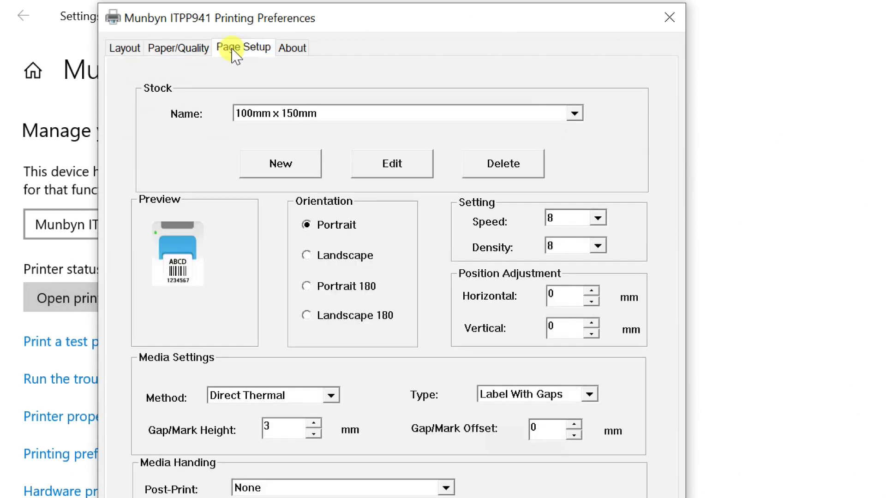
{"action": "left_click", "coordinate": [576, 114]}
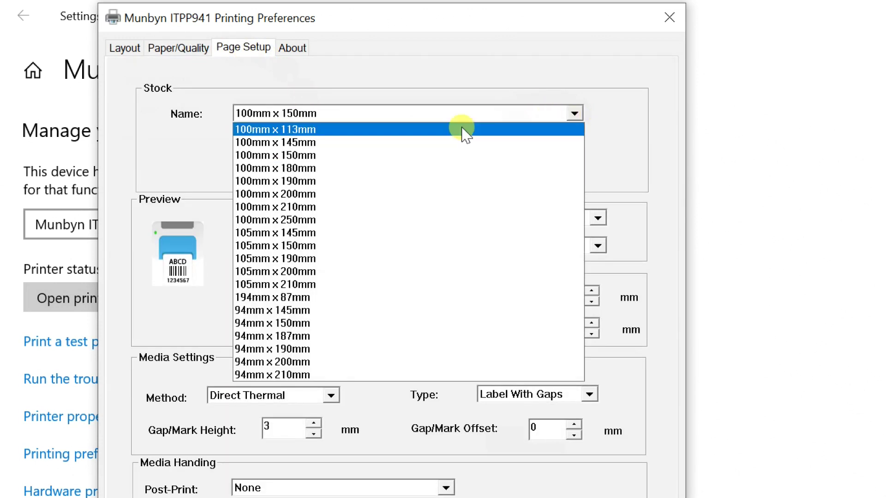
{"action": "left_click", "coordinate": [267, 156]}
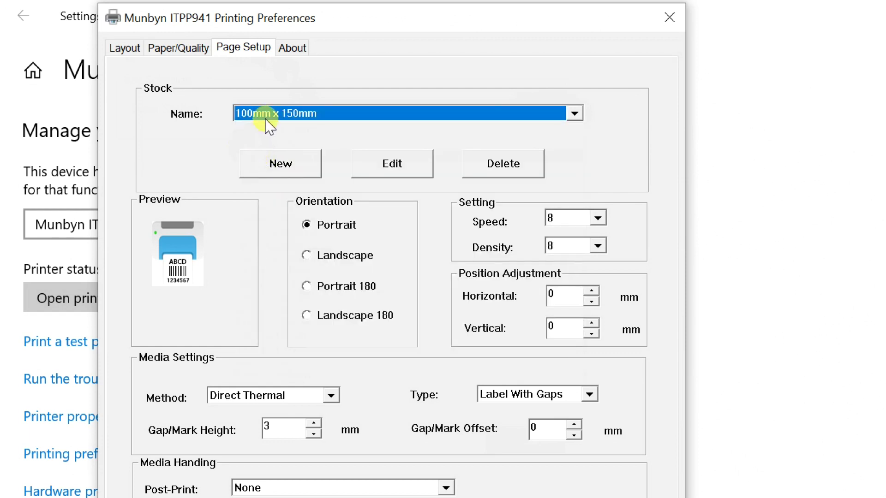
{"action": "left_click", "coordinate": [600, 220]}
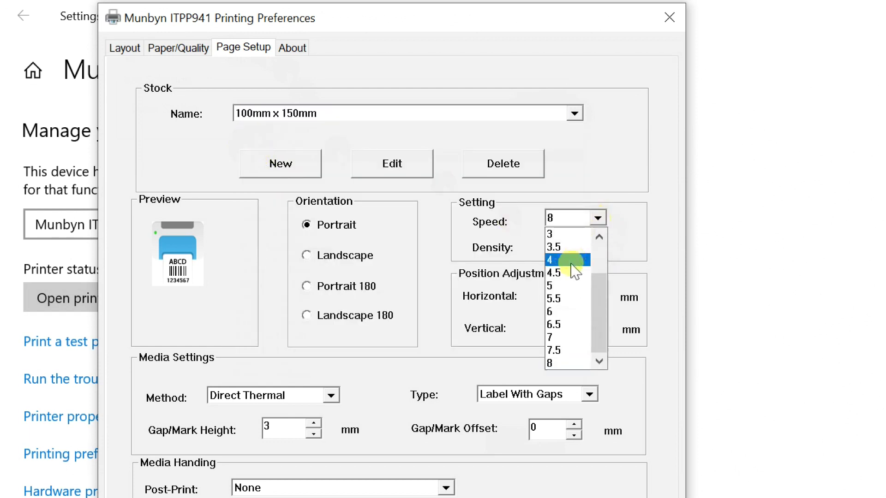
{"action": "left_click", "coordinate": [562, 357]}
{"action": "left_click", "coordinate": [597, 246]}
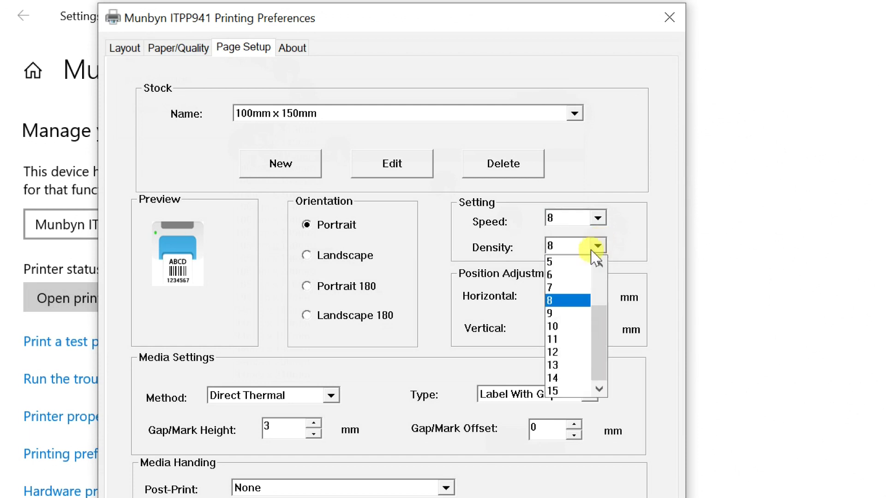
{"action": "left_click", "coordinate": [554, 300]}
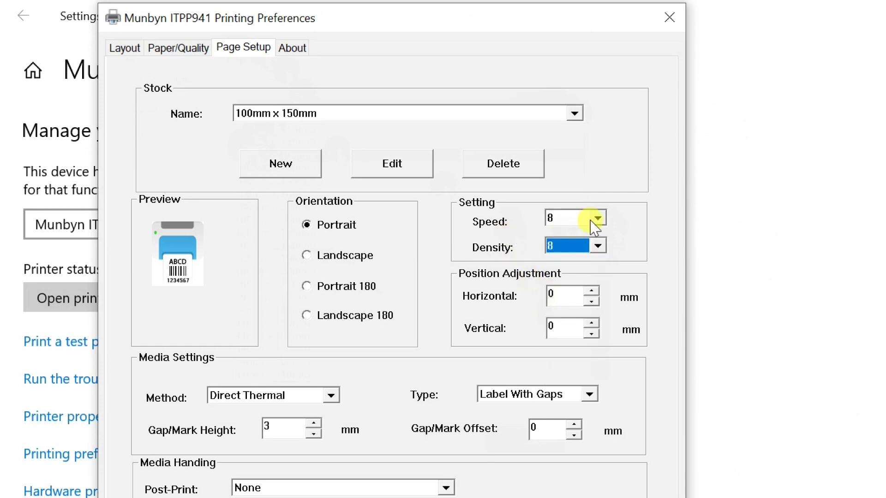
Set the gap/mark height to 2 mm, then apply and save the preferences
{"action": "double_click", "coordinate": [278, 427]}
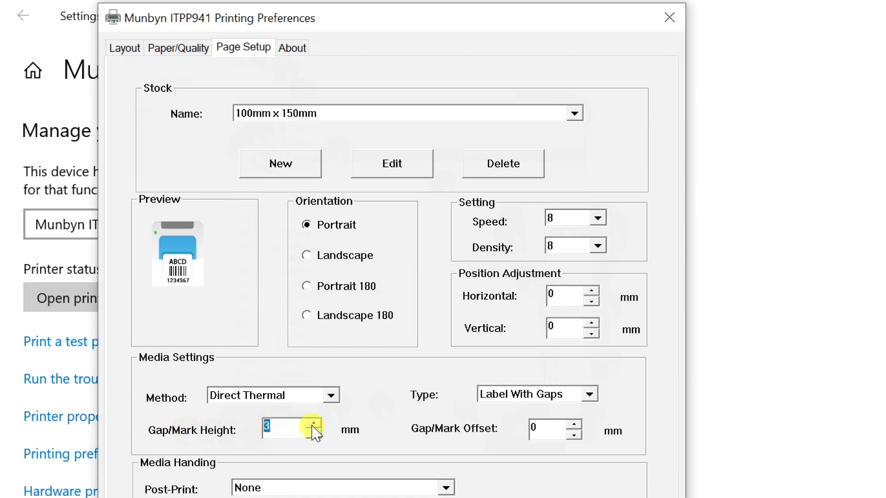
{"action": "type", "text": "2"}
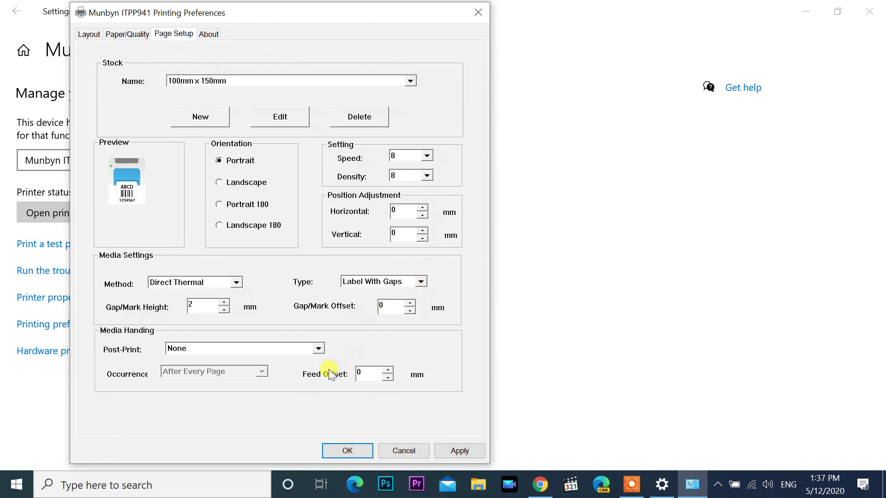
{"action": "left_click", "coordinate": [458, 453]}
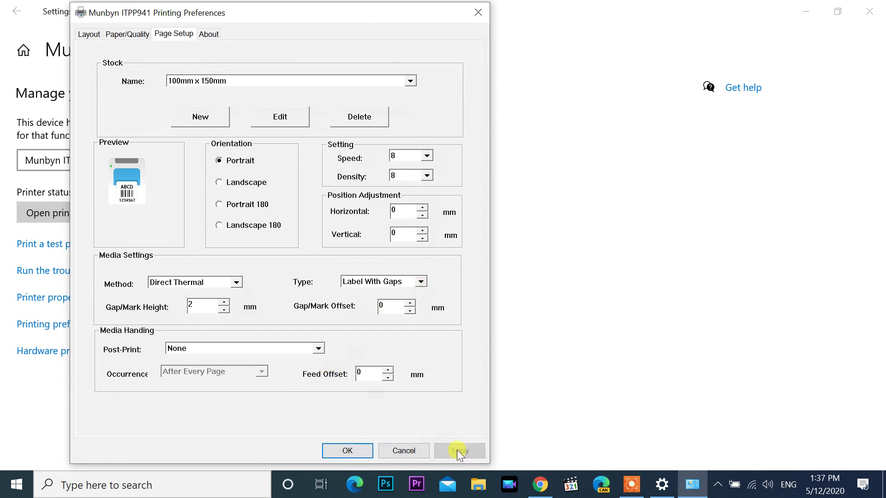
{"action": "left_click", "coordinate": [347, 452]}
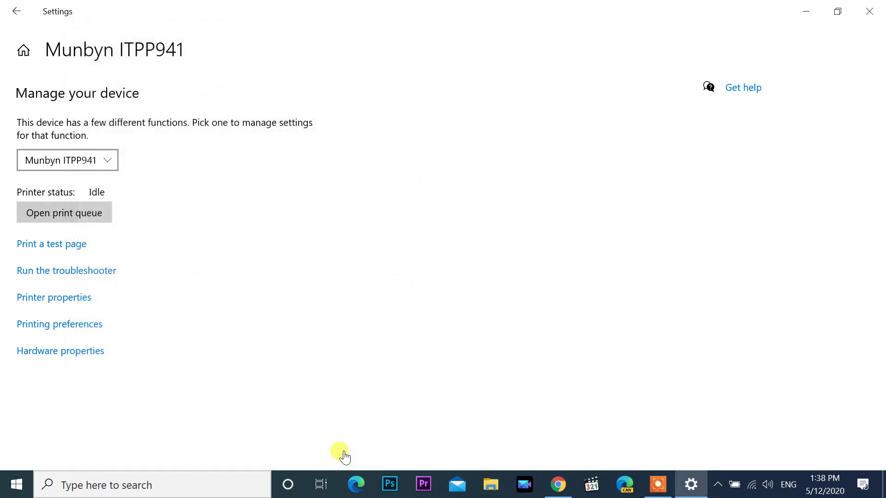